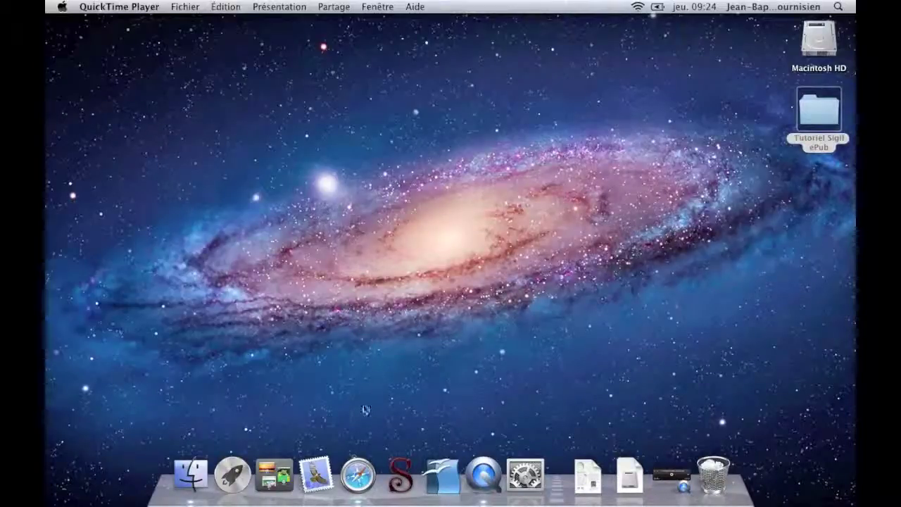
# Step: Switch to Safari and search Google for "sigil"
pyautogui.click(359, 475)
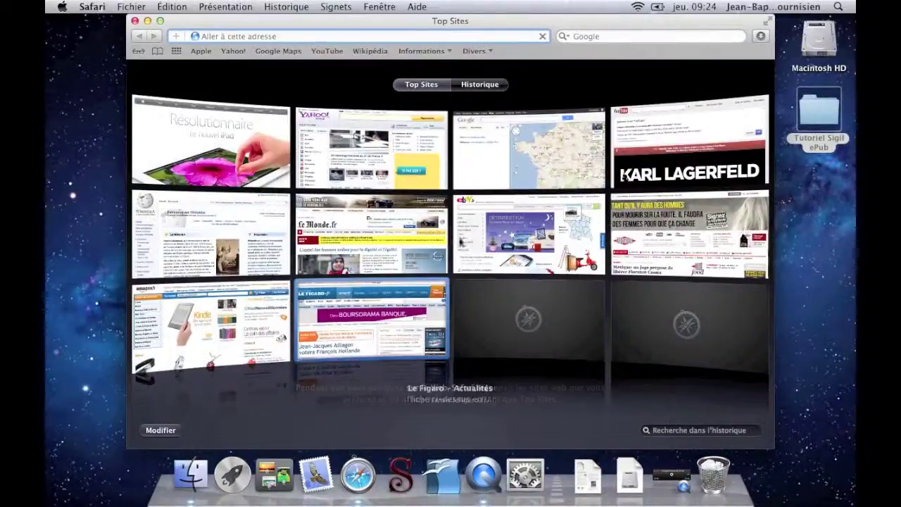
pyautogui.click(602, 36)
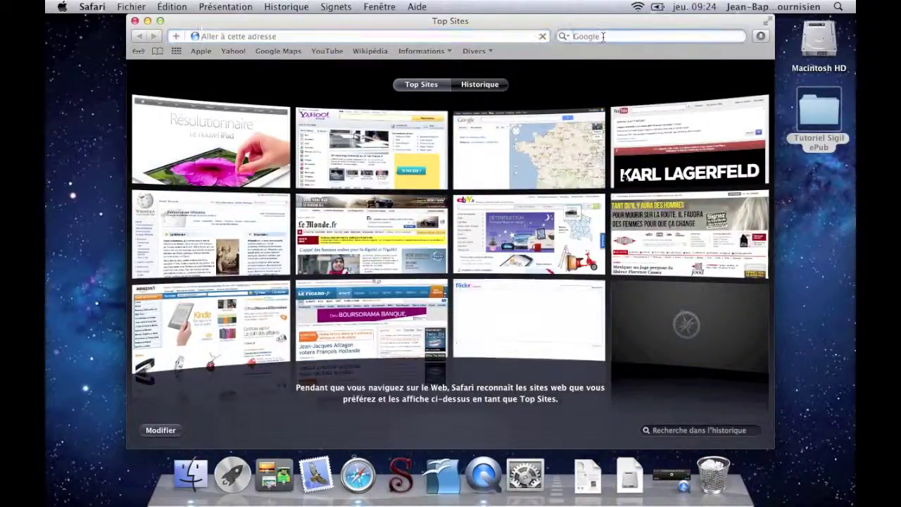
pyautogui.write('si')
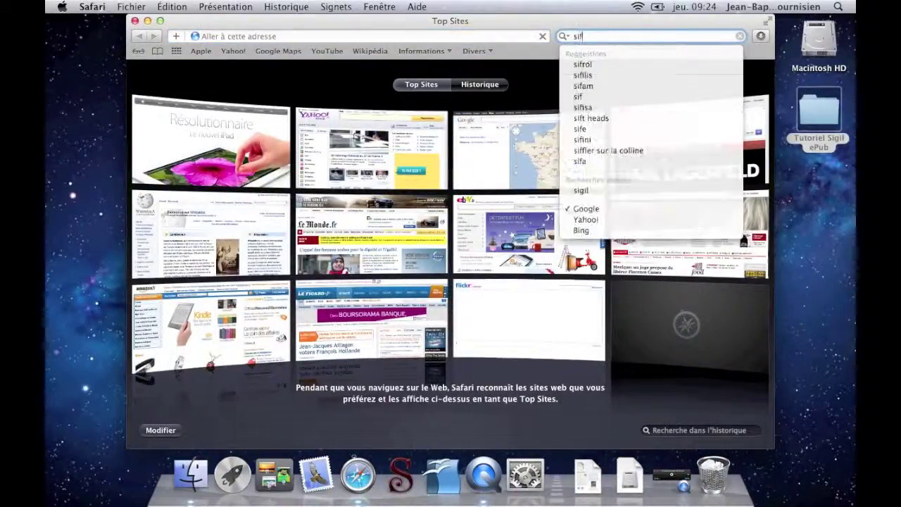
pyautogui.write('gill')
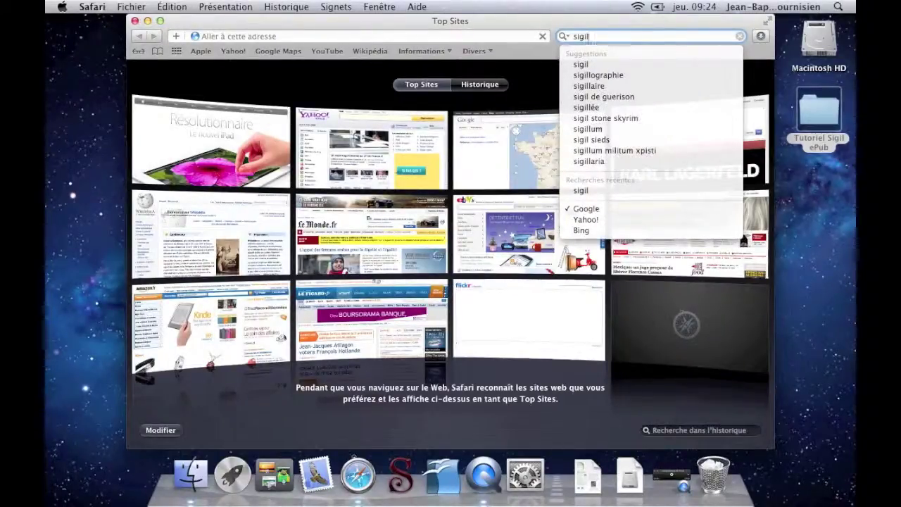
pyautogui.press('Return')
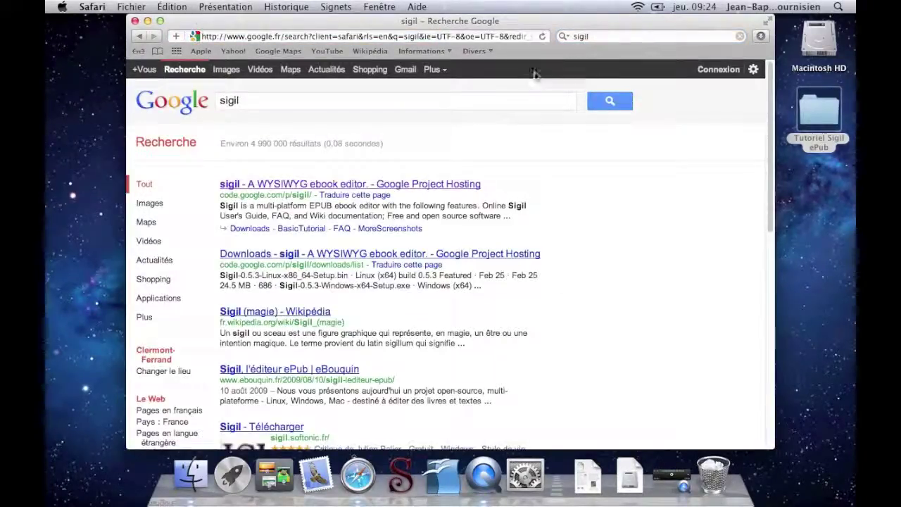
# Step: Review the features and downloads on Sigil's Google Project Hosting page, and close the browser window
pyautogui.click(330, 185)
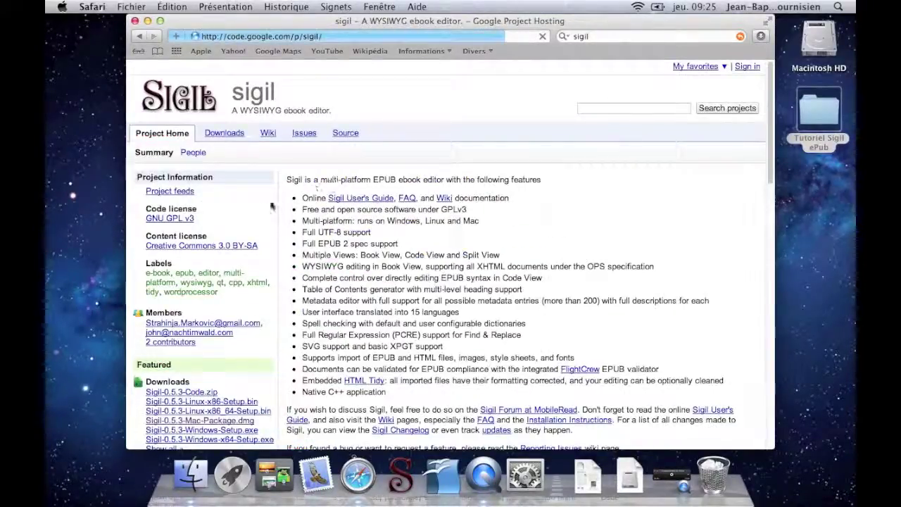
pyautogui.scroll(-3, 255, 302)
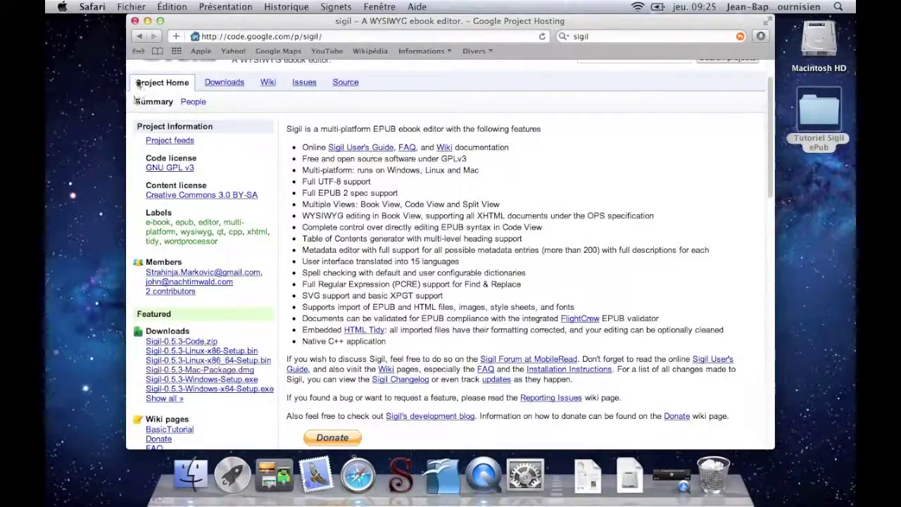
pyautogui.click(134, 22)
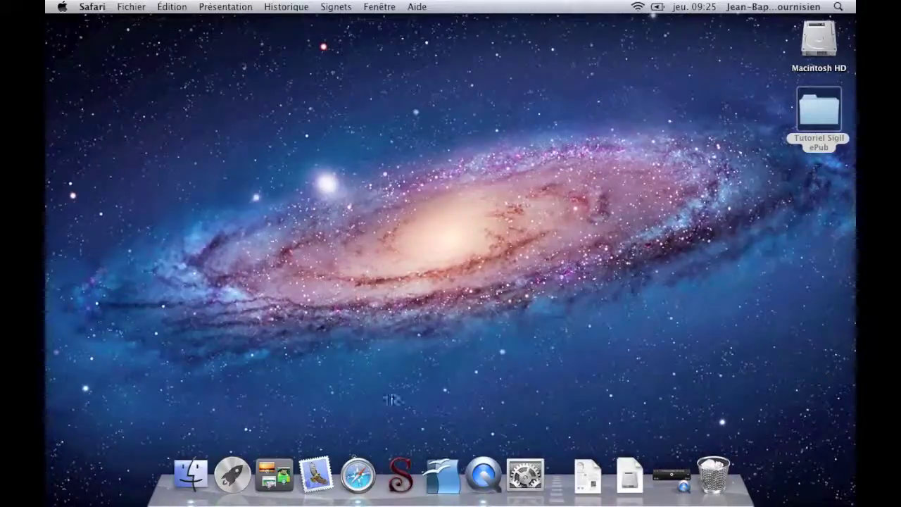
# Step: Launch Sigil and look through the available file, editing and view commands
pyautogui.click(399, 482)
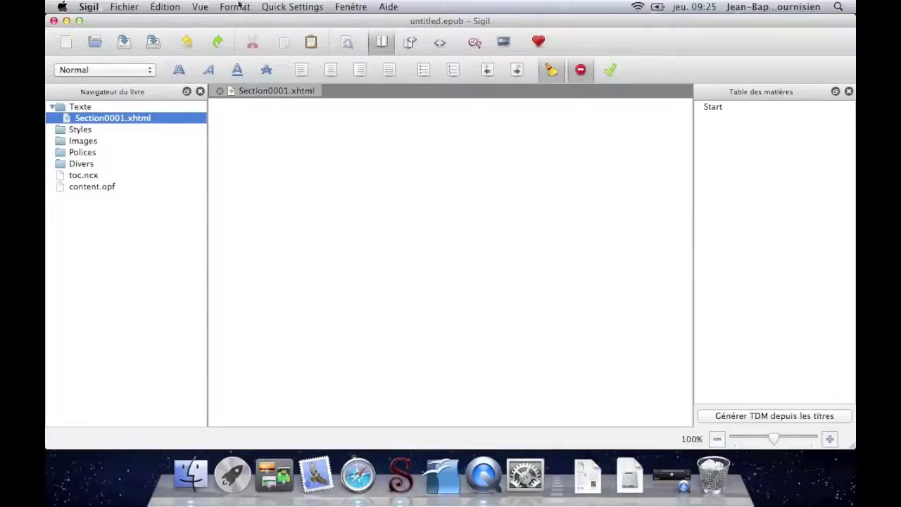
pyautogui.click(103, 7)
pyautogui.moveTo(114, 7)
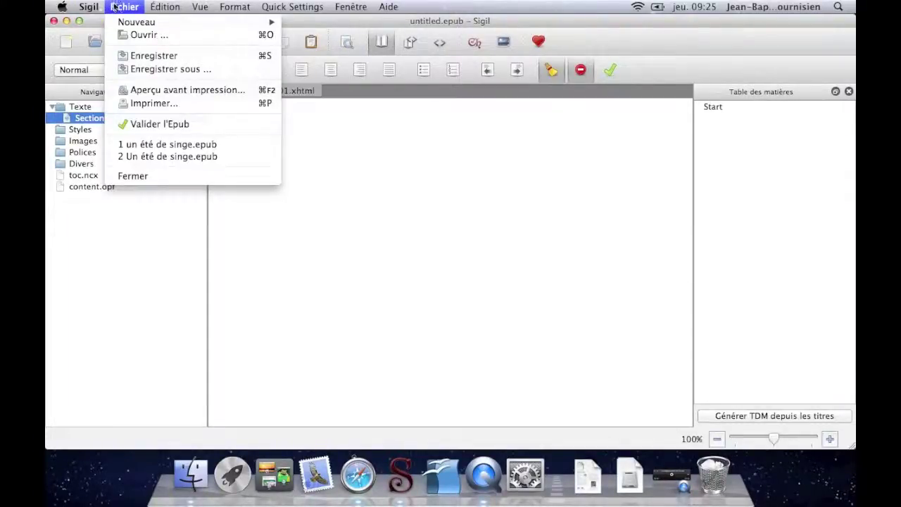
pyautogui.moveTo(160, 10)
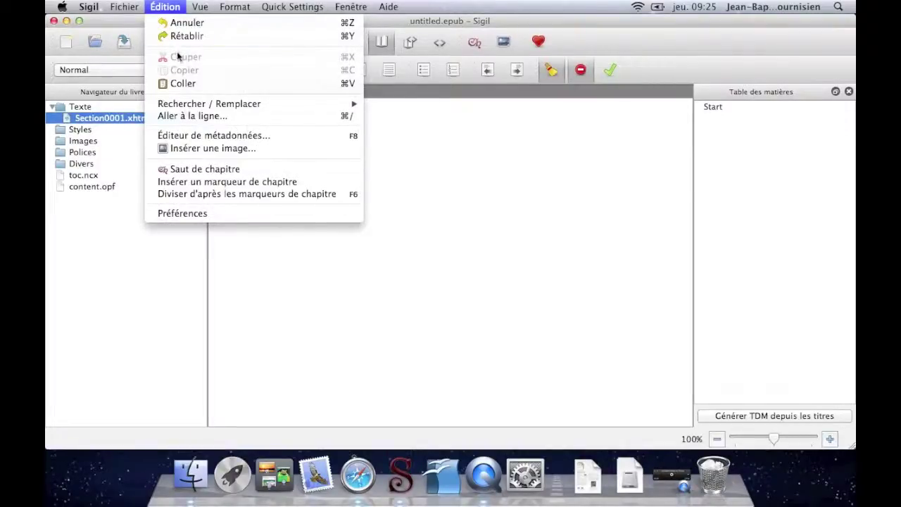
pyautogui.click(215, 135)
pyautogui.moveTo(200, 7)
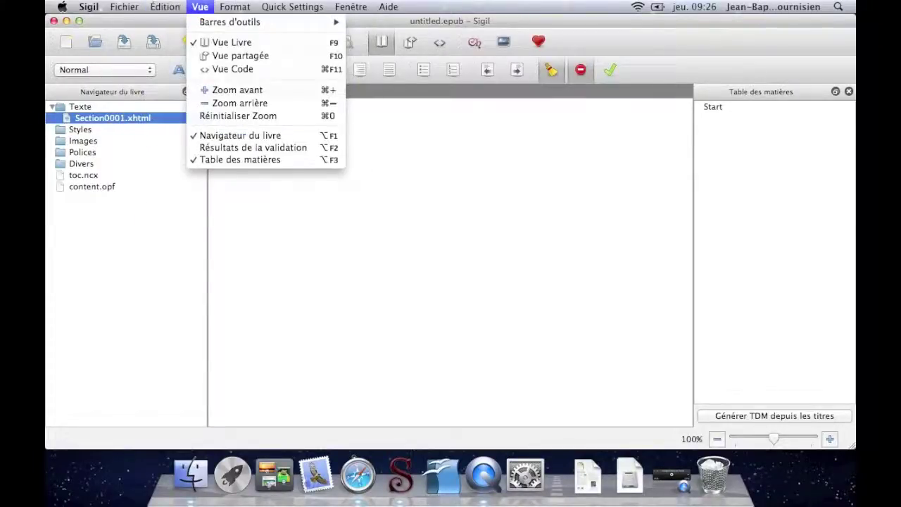
pyautogui.press('Escape')
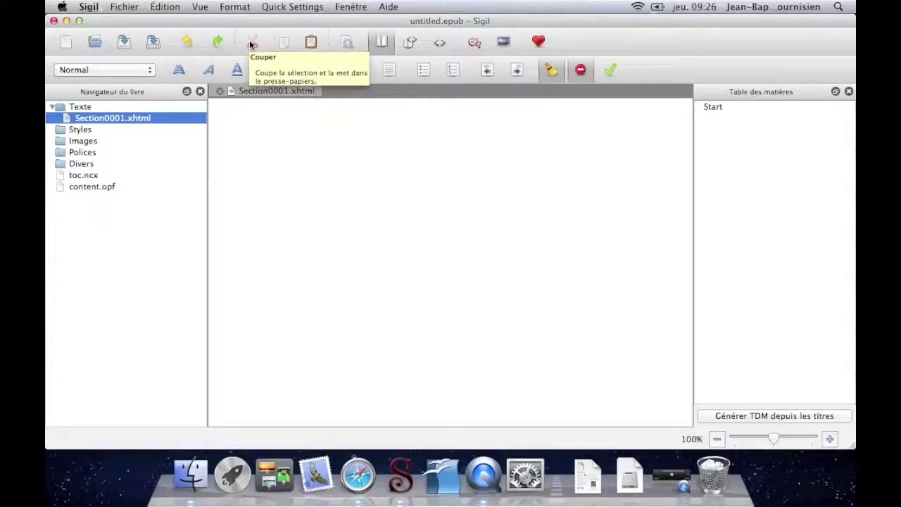
# Step: Show the find and replace bar, and compare the split and code views of Section0001.xhtml, ending in book view
pyautogui.click(346, 44)
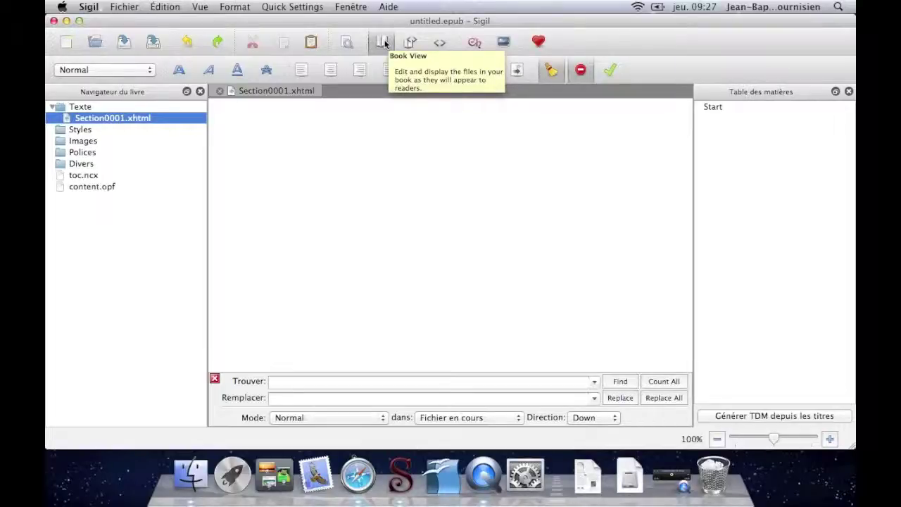
pyautogui.click(414, 44)
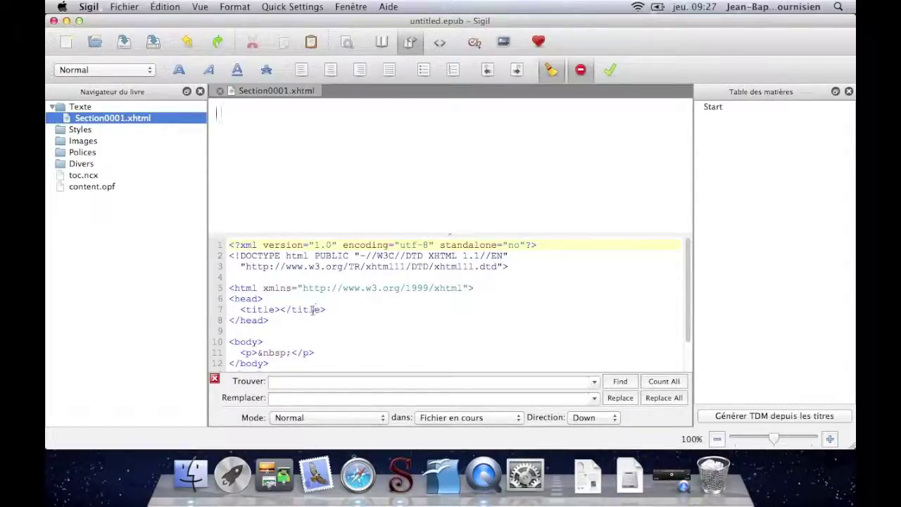
pyautogui.click(435, 45)
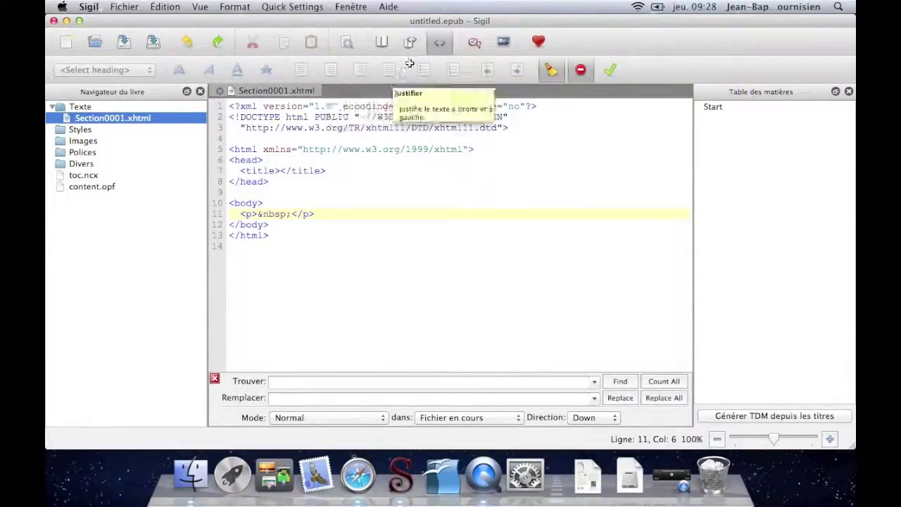
pyautogui.click(381, 43)
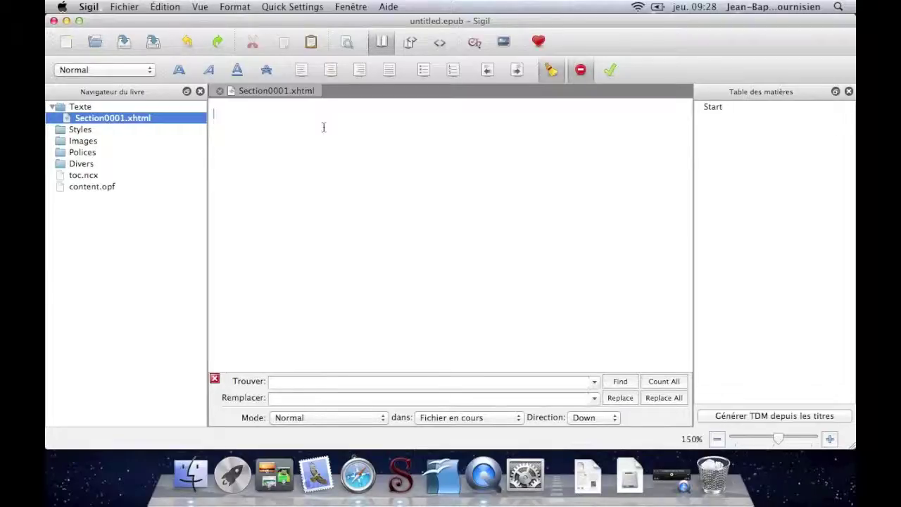
# Step: Write "Ceci est mon texte" in the empty section and format it as Heading 1
pyautogui.write('Ceci est mon texte')
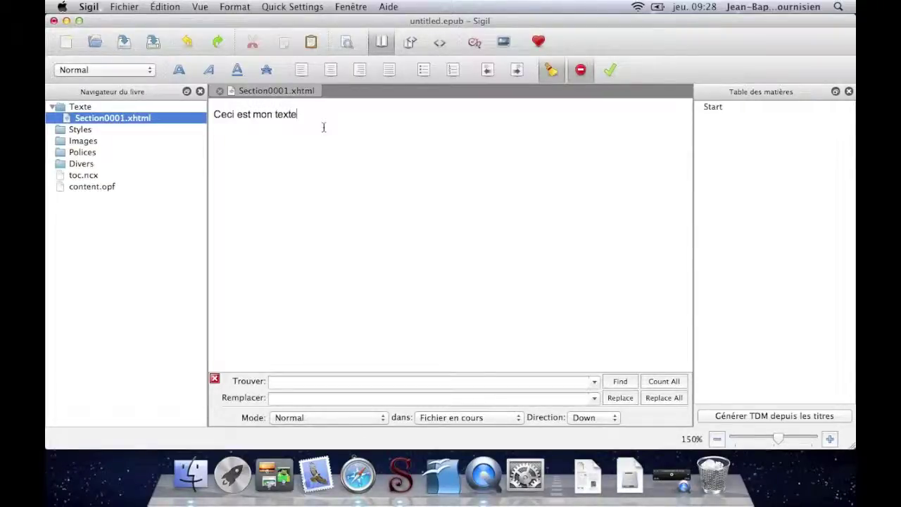
pyautogui.moveTo(298, 115); pyautogui.dragTo(212, 112)
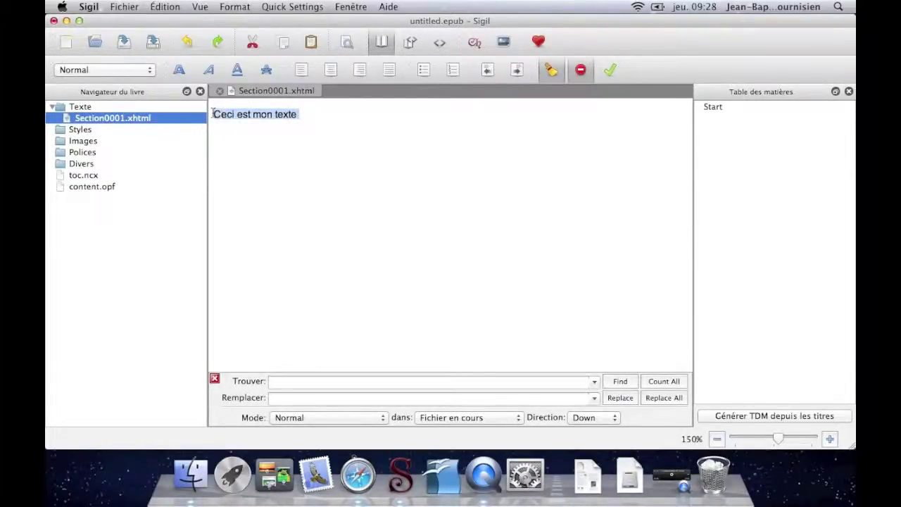
pyautogui.click(142, 72)
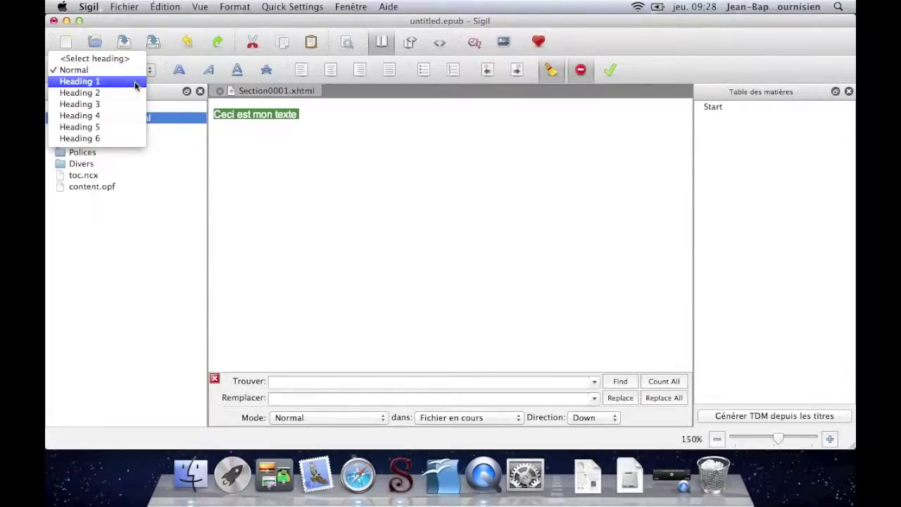
pyautogui.click(136, 85)
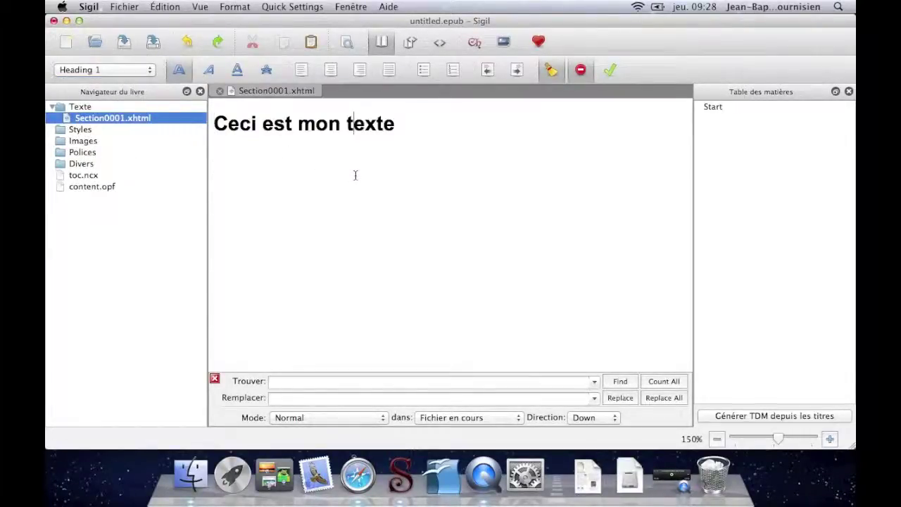
# Step: Add the normal paragraph "Ceci est un autre texte" below the heading
pyautogui.press('Return')
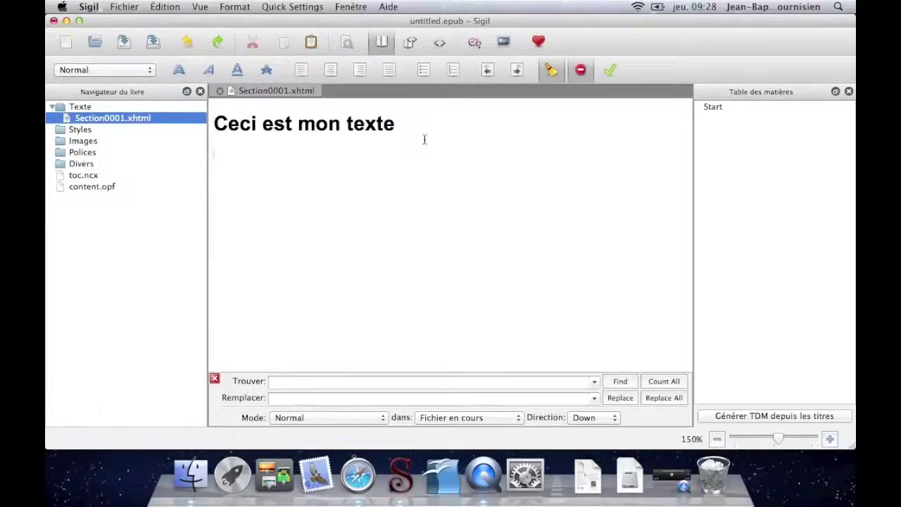
pyautogui.write('Ceci est un au')
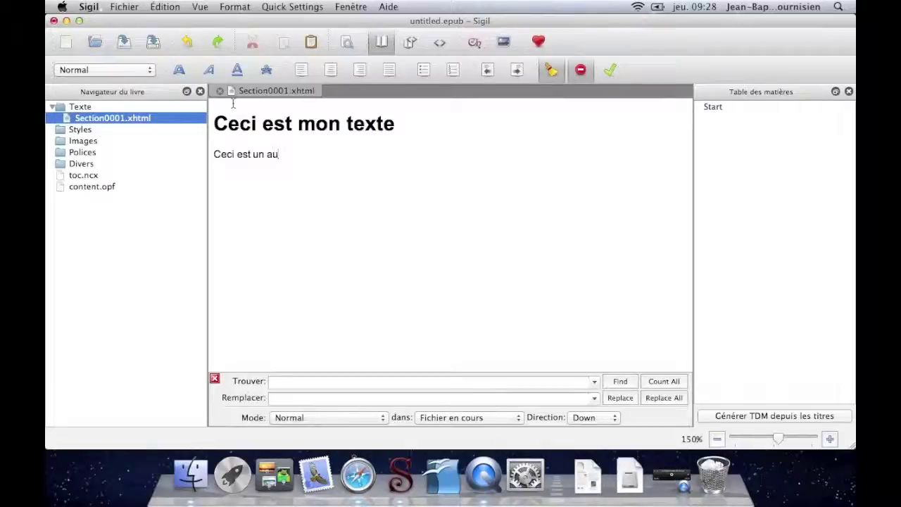
pyautogui.write('tre texte')
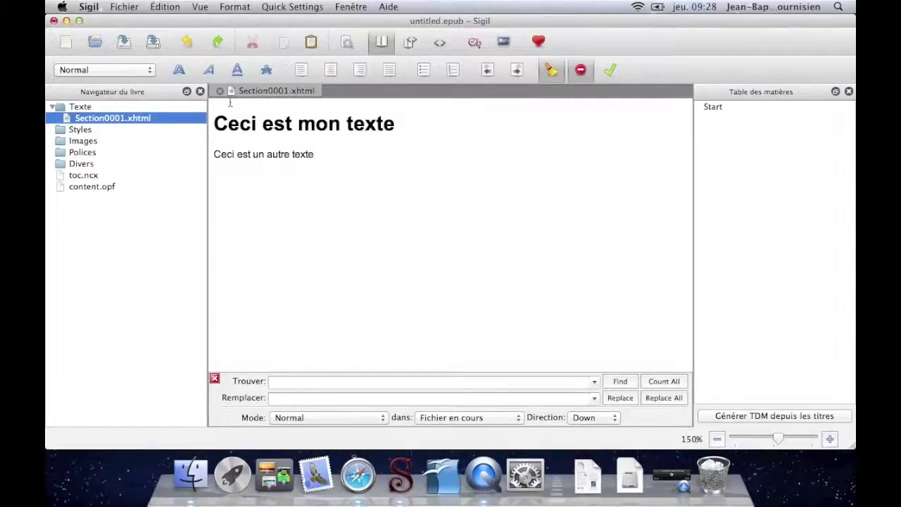
# Step: Format the second line's word "Ceci" as bold, italic, underlined and struck through, and make that line a numbered list item
pyautogui.moveTo(234, 154); pyautogui.dragTo(215, 154)
pyautogui.click(179, 70)
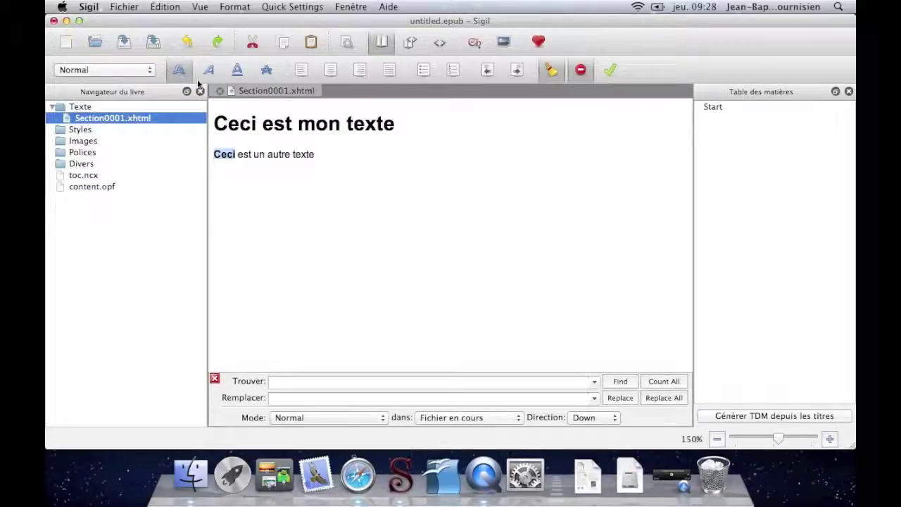
pyautogui.click(209, 73)
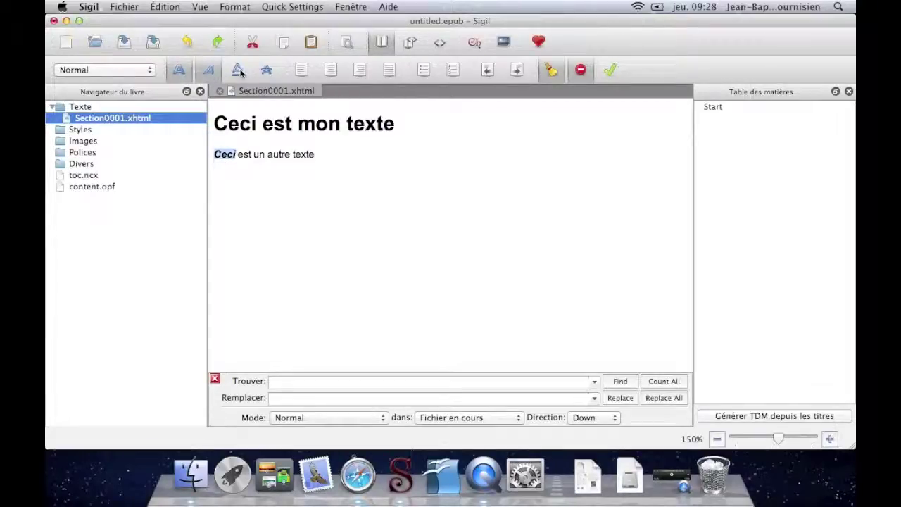
pyautogui.click(239, 72)
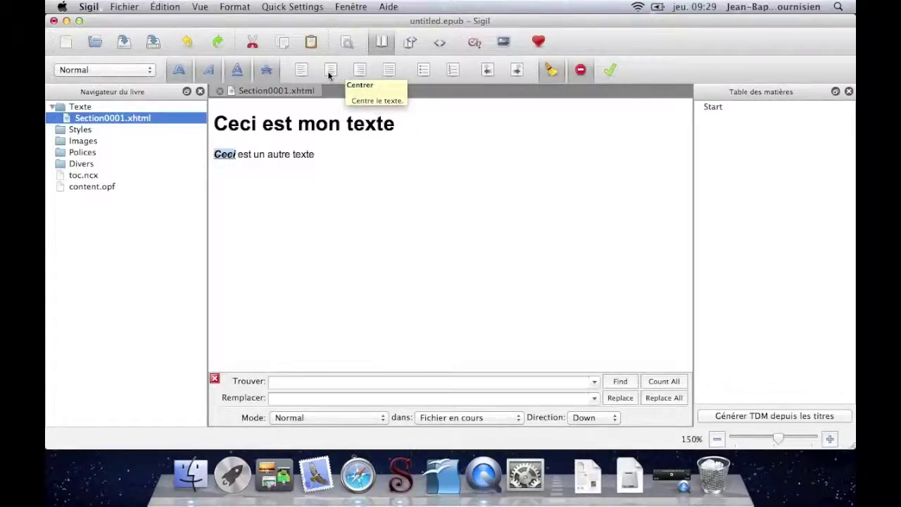
pyautogui.click(452, 70)
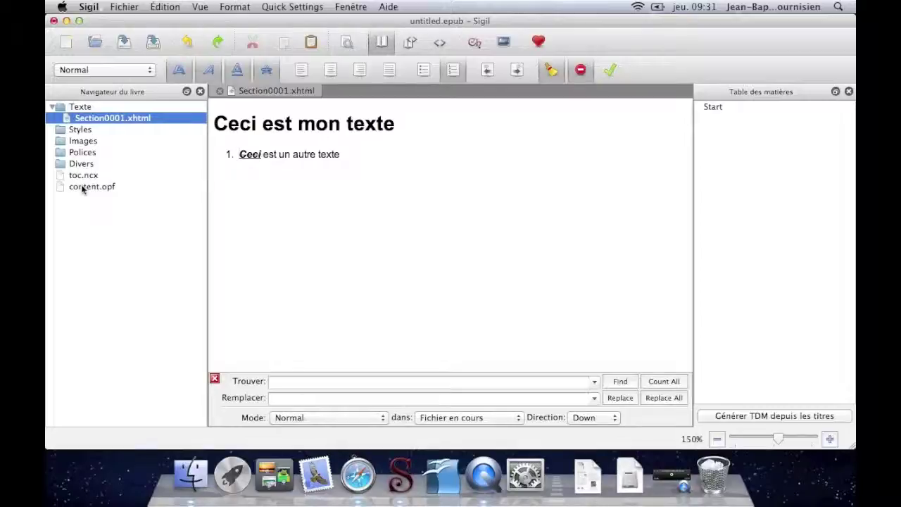
# Step: Close the find and replace bar, and examine the section's code view at different zoom levels
pyautogui.press('super+f')
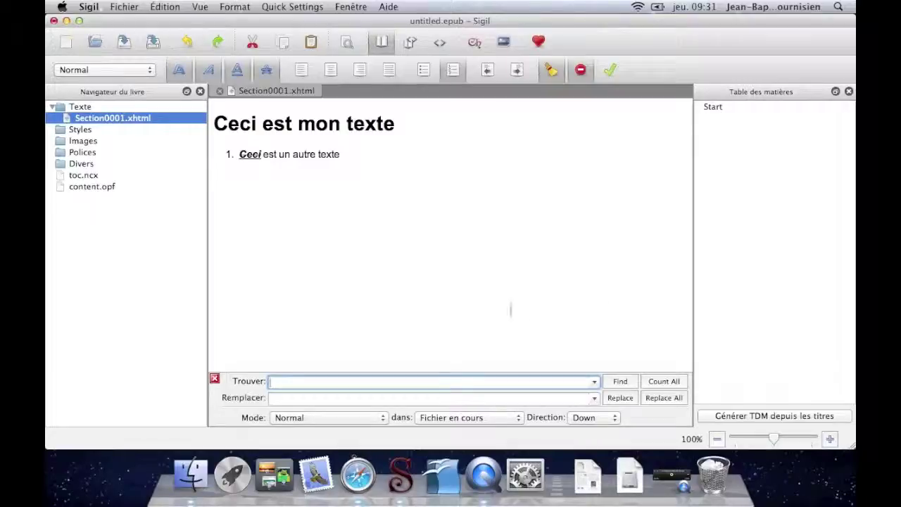
pyautogui.click(216, 380)
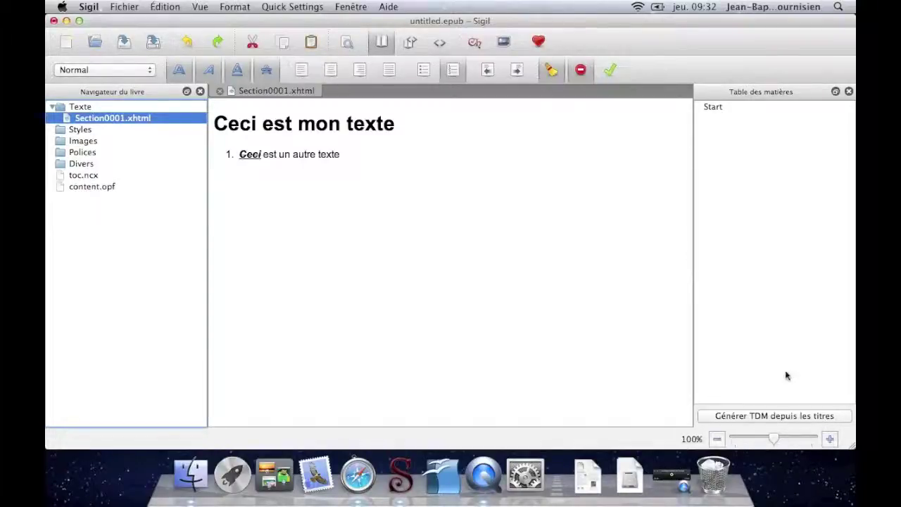
pyautogui.click(440, 42)
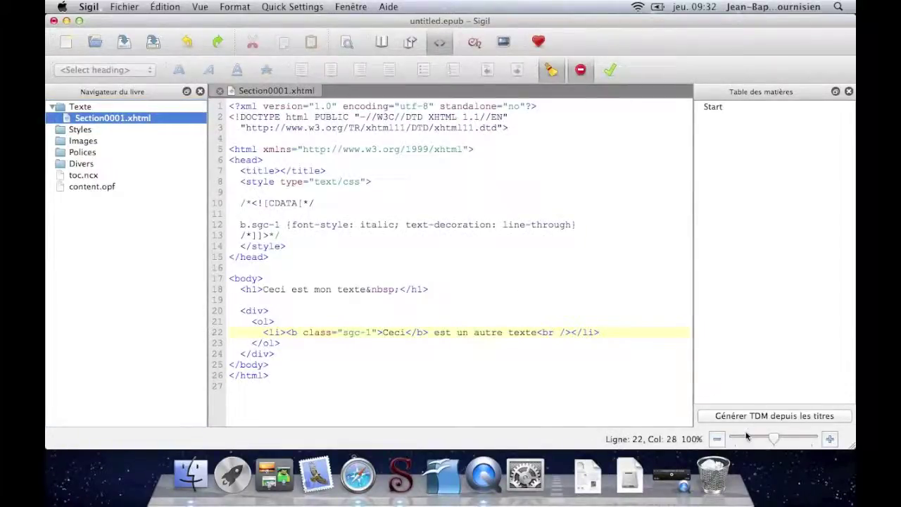
pyautogui.click(831, 439)
pyautogui.click(830, 439)
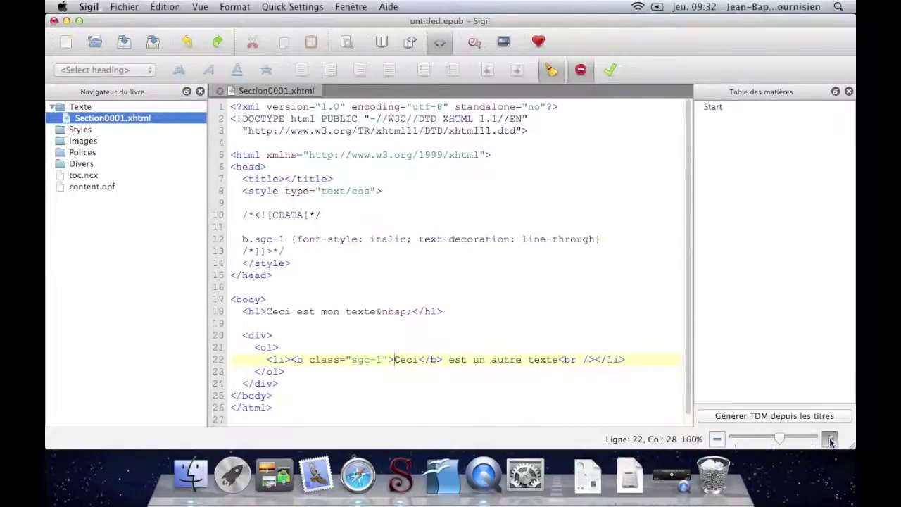
pyautogui.click(716, 440)
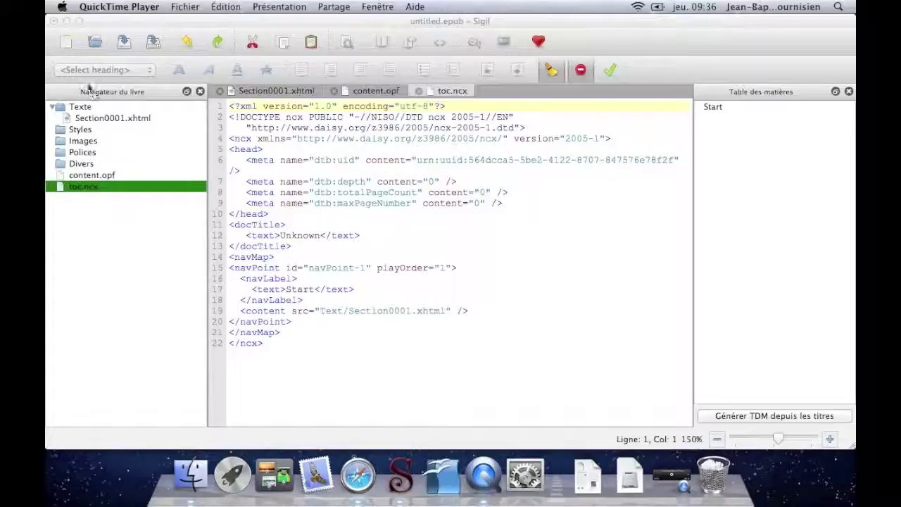
# Step: Close the untitled.epub document without saving its changes
pyautogui.click(54, 21)
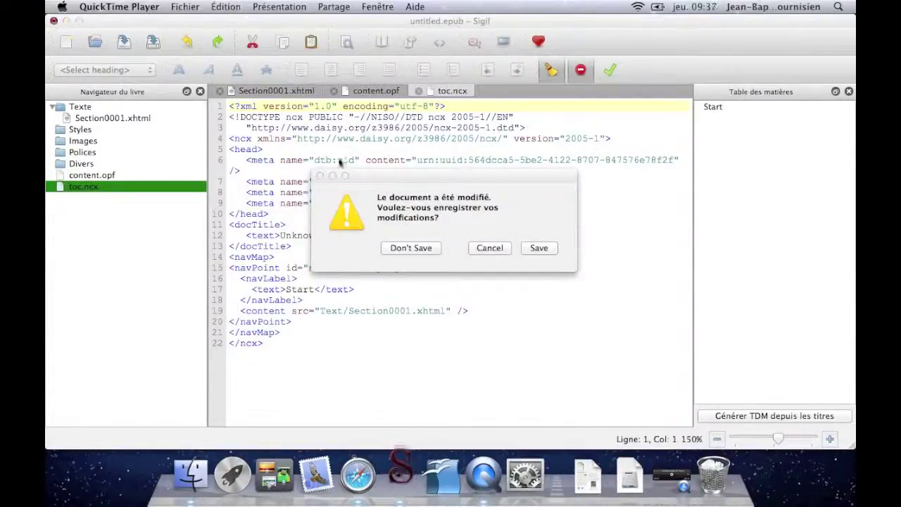
pyautogui.click(410, 248)
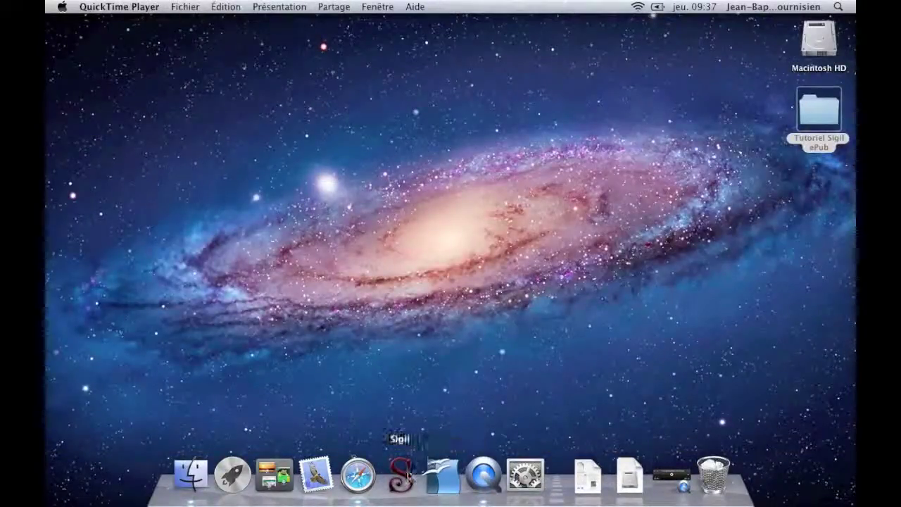
# Step: Launch Sigil and narrow its window to uncover the Tutoriel Sigil ePub folder on the desktop
pyautogui.click(400, 473)
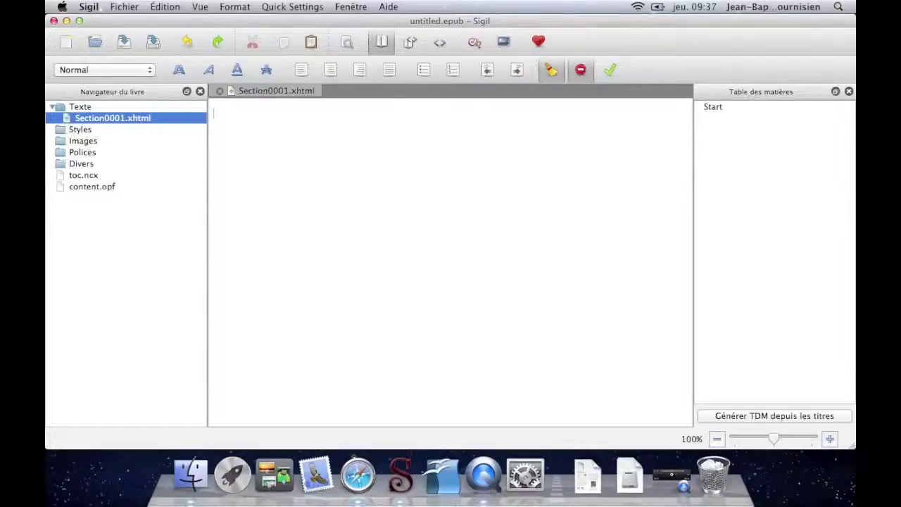
pyautogui.moveTo(852, 444); pyautogui.dragTo(754, 444)
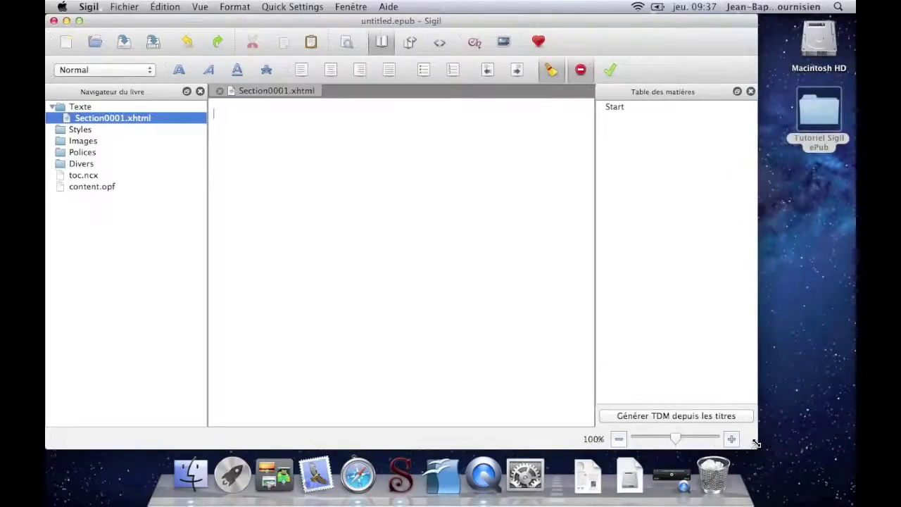
# Step: Open the Tutoriel Sigil ePub folder in Finder and check the image dimensions in the file information of couverture.jpg
pyautogui.doubleClick(821, 110)
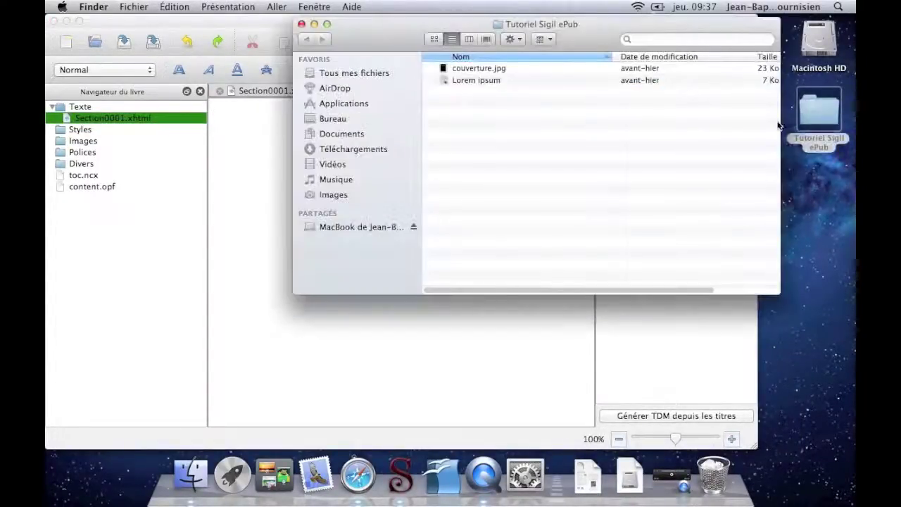
pyautogui.click(482, 71)
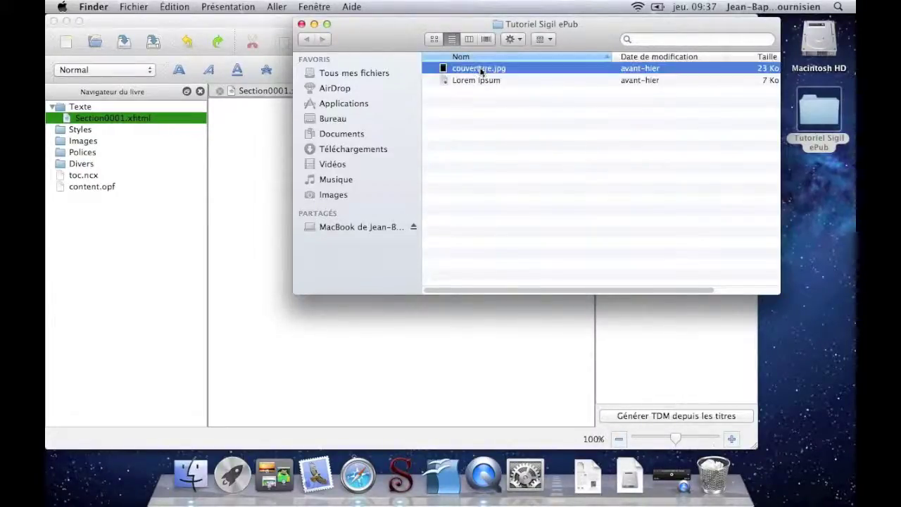
pyautogui.rightClick(482, 71)
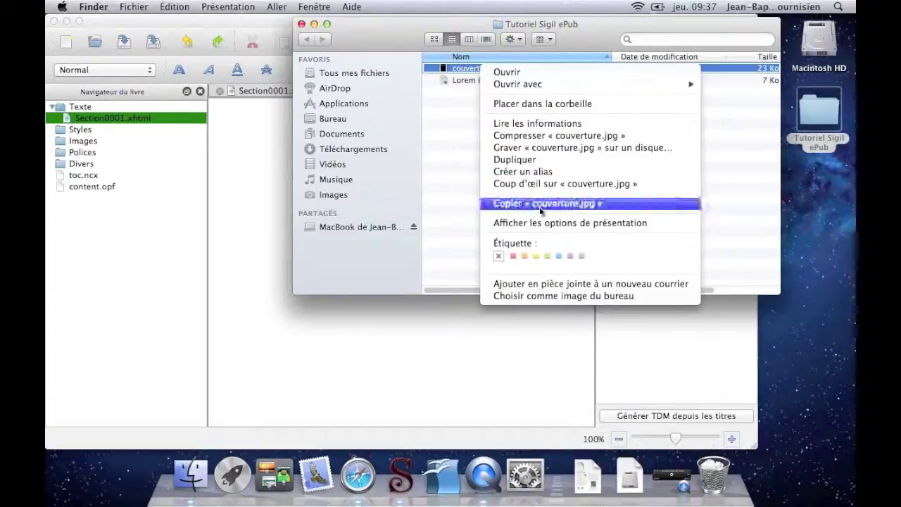
pyautogui.click(534, 124)
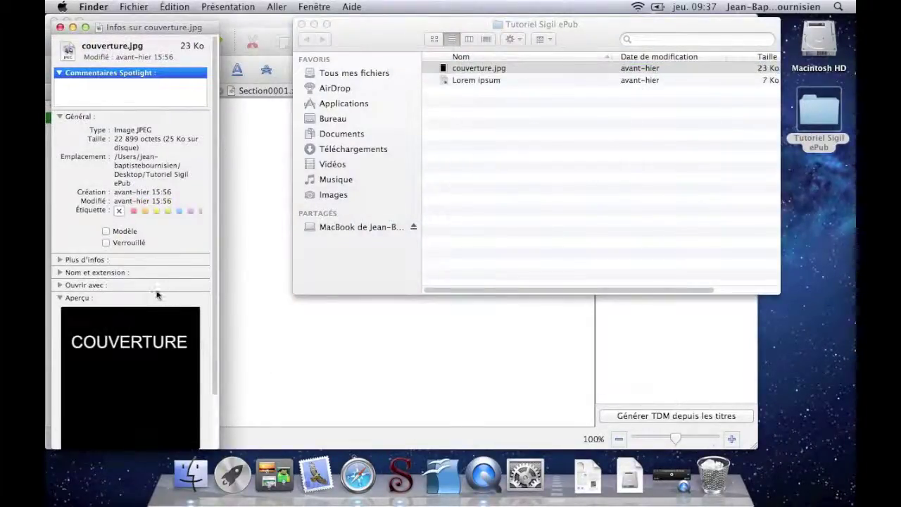
pyautogui.click(59, 260)
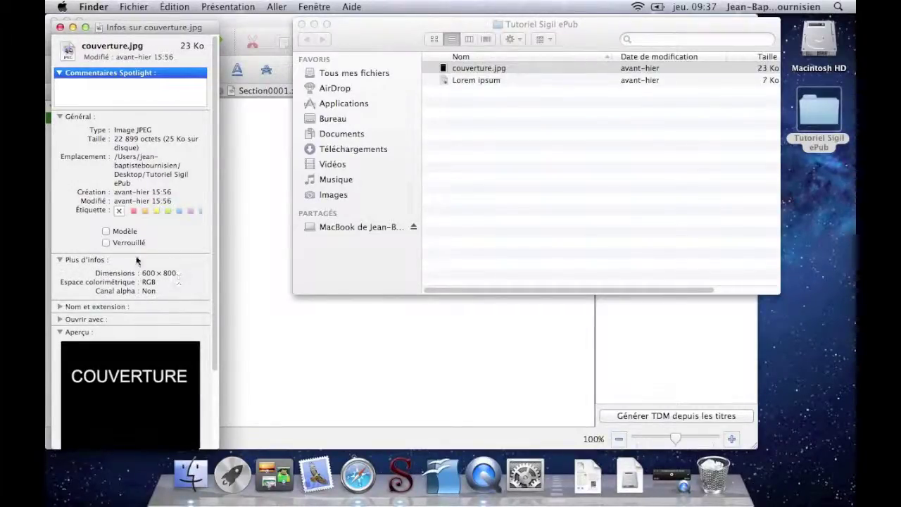
pyautogui.click(59, 27)
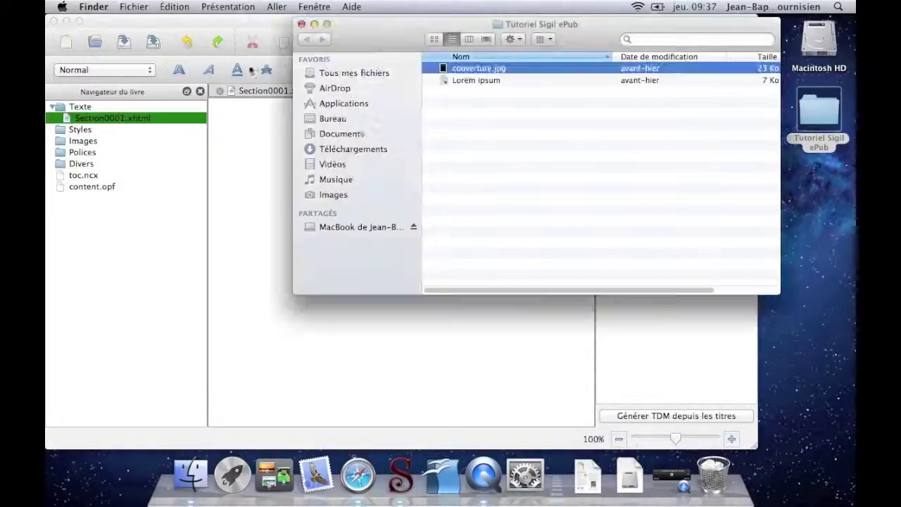
# Step: Look through the Lorem ipsum document in TextEdit, and close both the document and the Tutoriel Sigil ePub folder
pyautogui.click(481, 81)
pyautogui.doubleClick(465, 80)
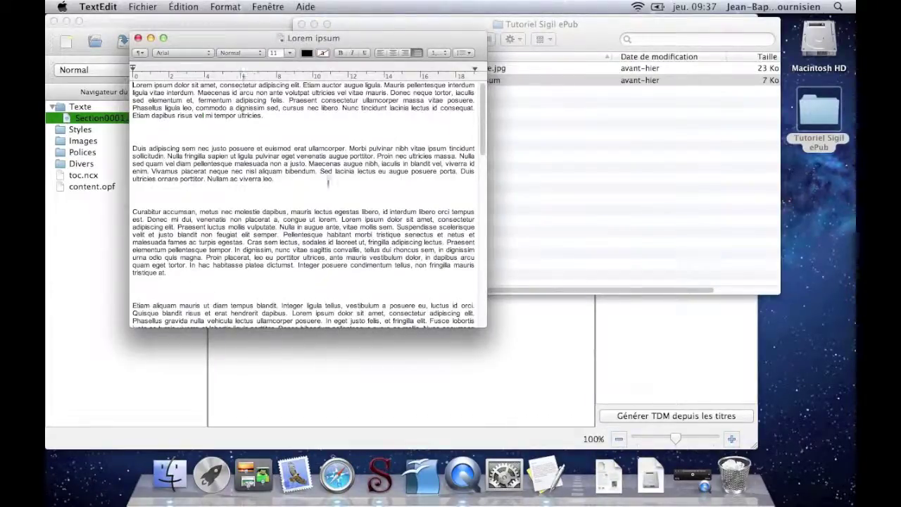
pyautogui.moveTo(483, 111)
pyautogui.mouseDown()
pyautogui.moveTo(493, 145)
pyautogui.moveTo(483, 310)
pyautogui.moveTo(487, 96)
pyautogui.mouseUp()
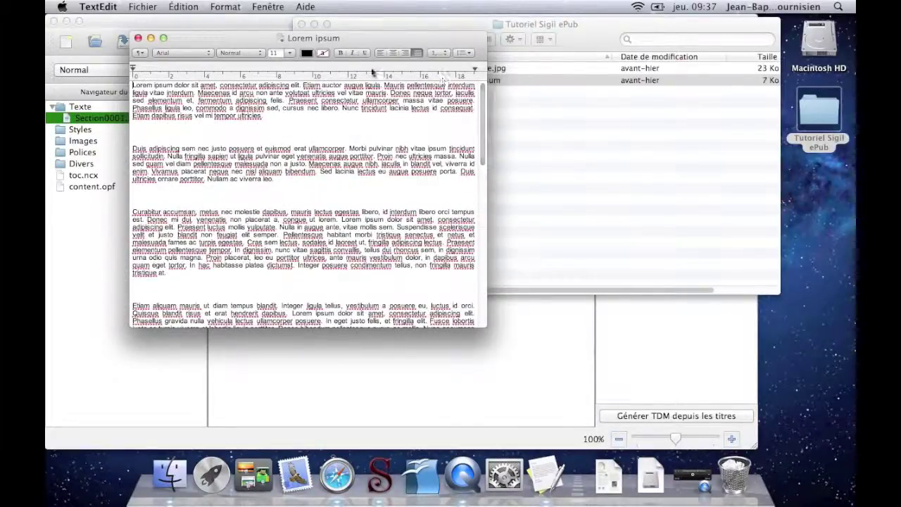
pyautogui.click(138, 37)
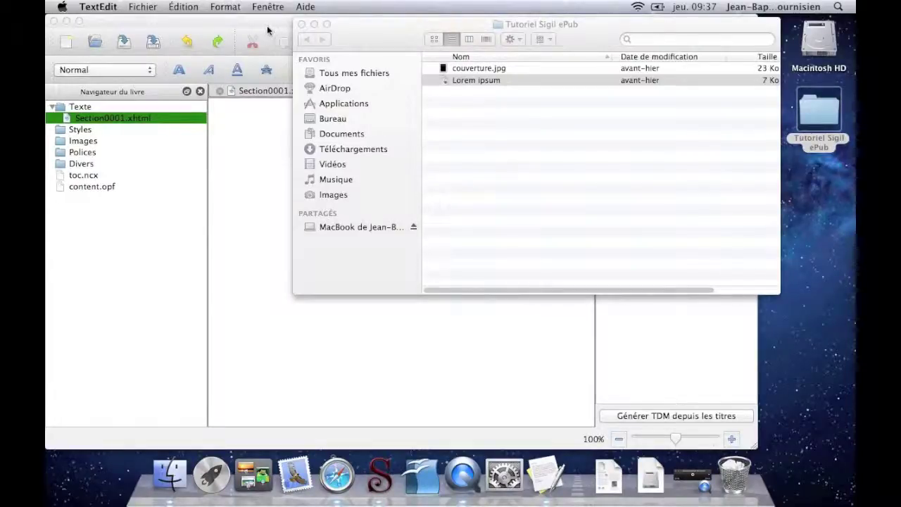
pyautogui.click(302, 24)
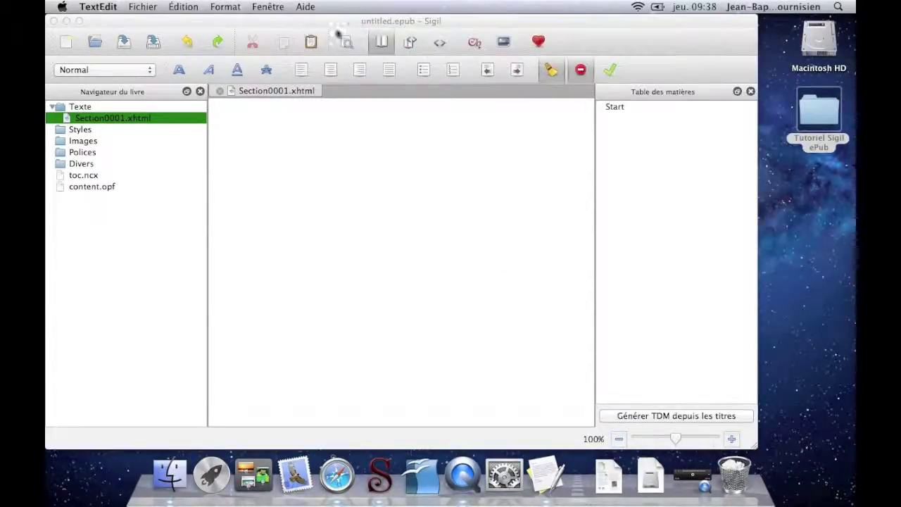